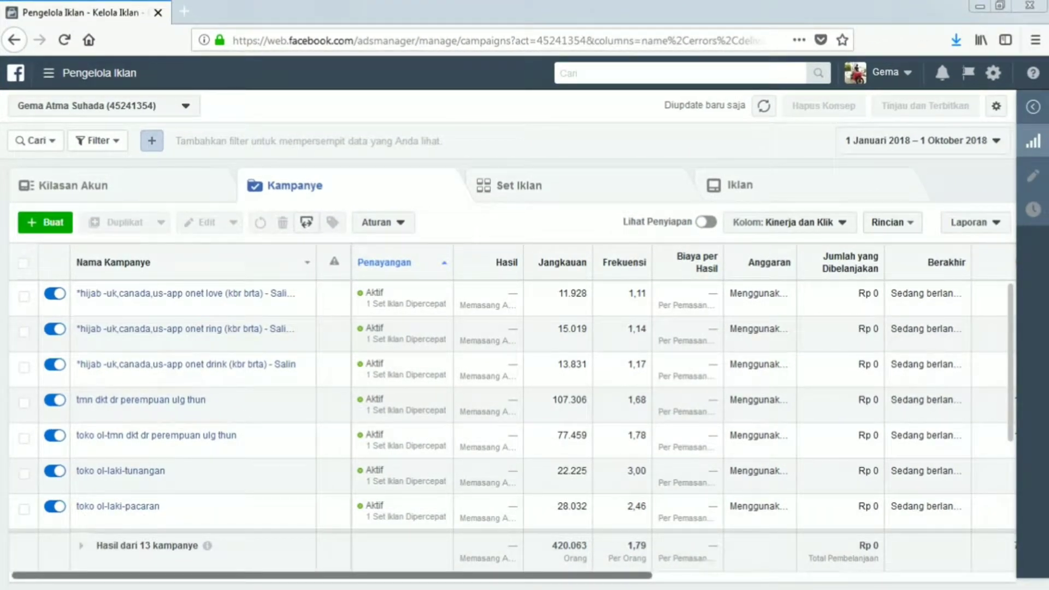
# Examine the campaign table's performance columns, from delivery, reach and frequency through impressions, link clicks, CTR and all clicks
pyautogui.hscroll(2, 515, 413)
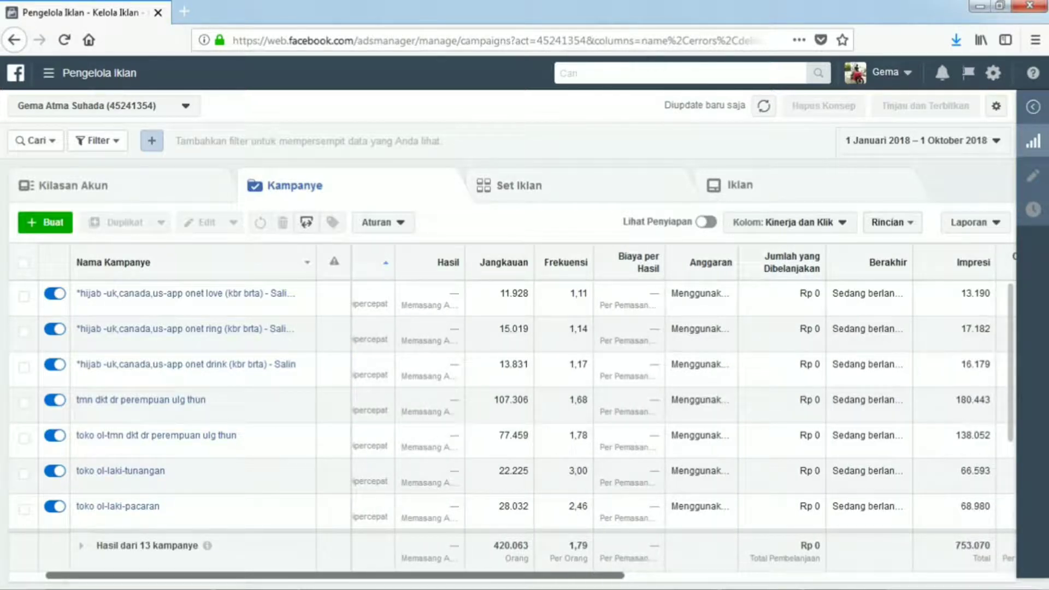
pyautogui.hscroll(2, 515, 413)
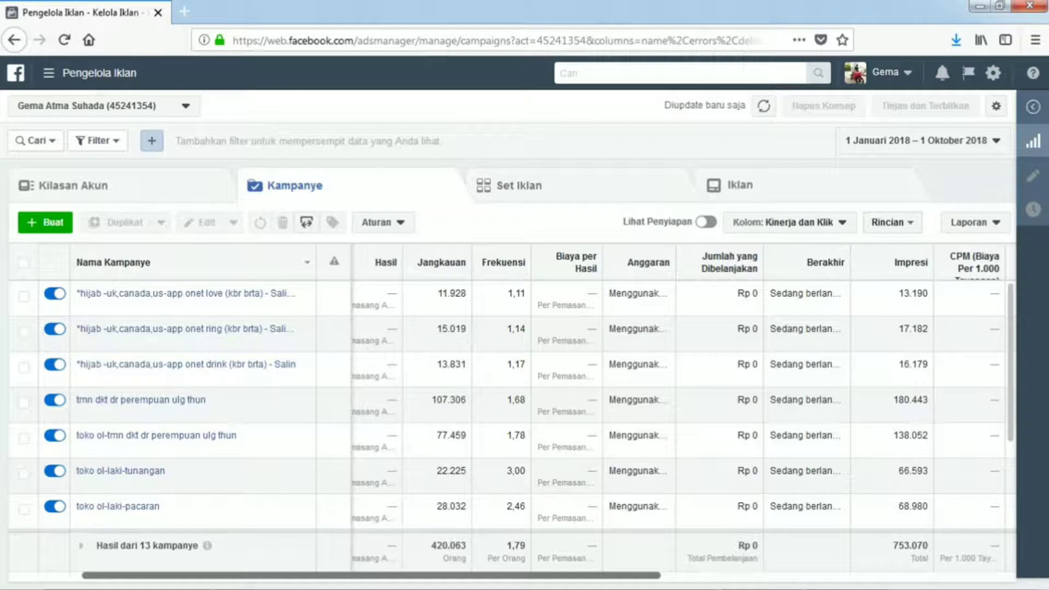
pyautogui.hscroll(3, 677, 399)
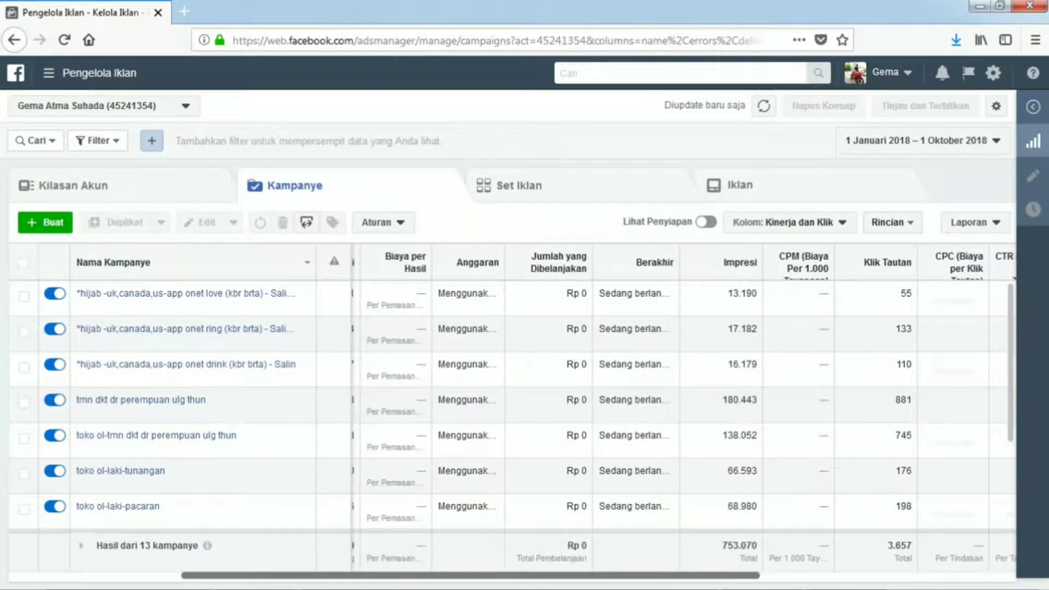
pyautogui.hscroll(1, 514, 410)
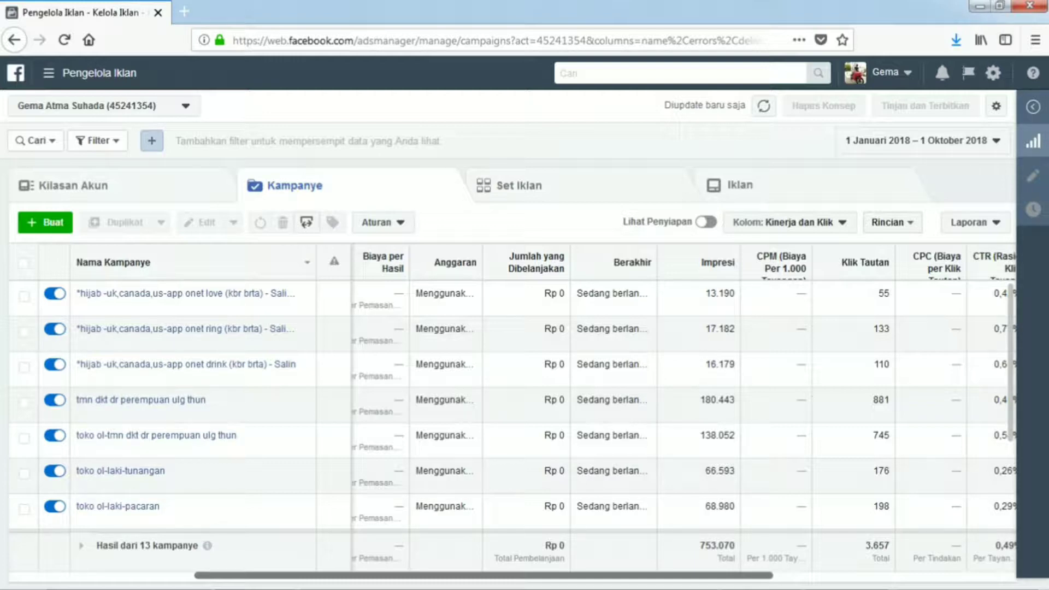
pyautogui.hscroll(2, 601, 409)
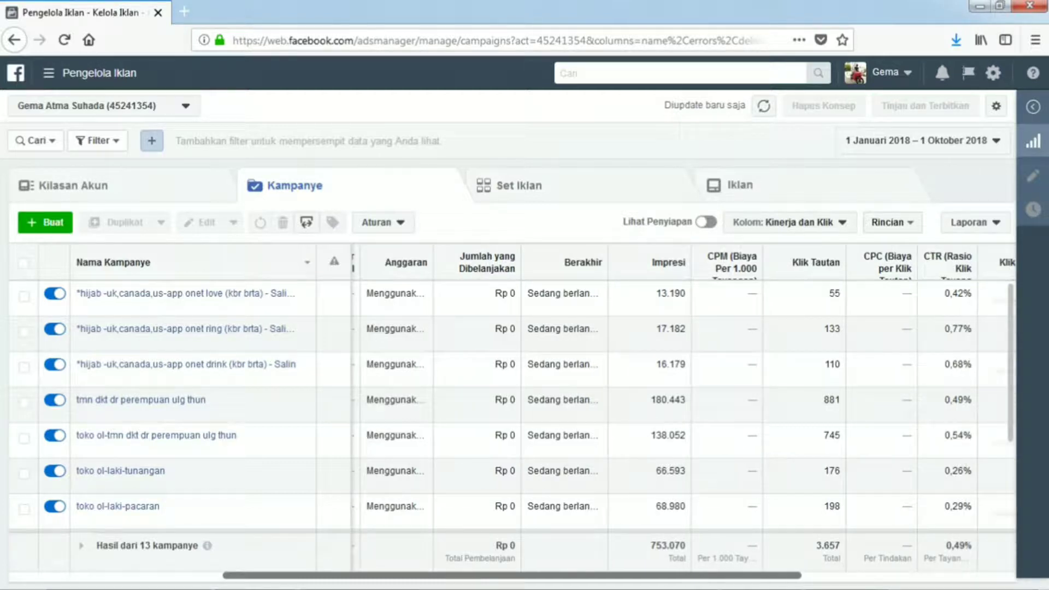
pyautogui.hscroll(2, 601, 410)
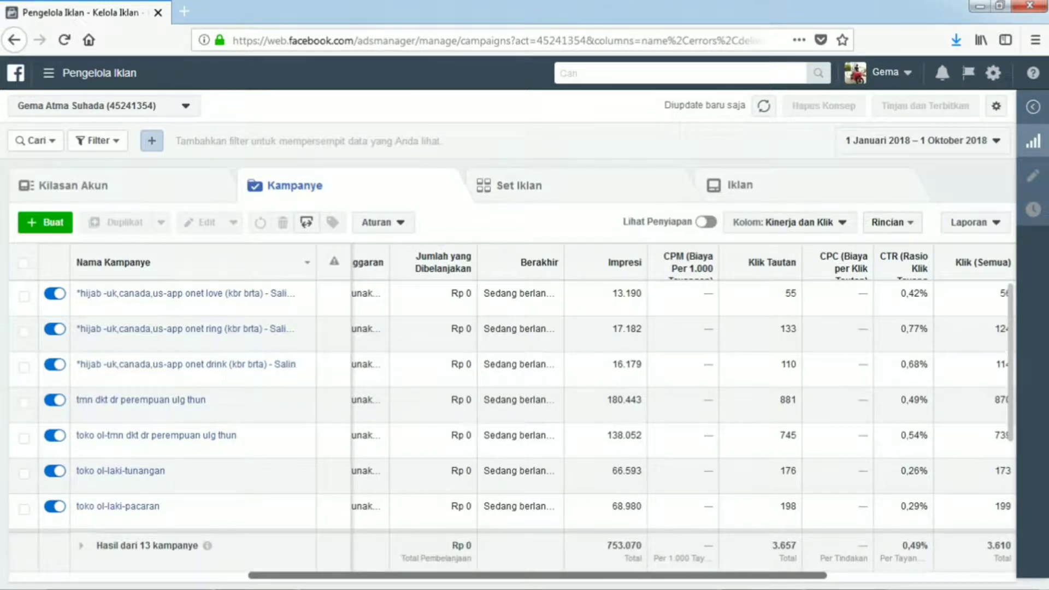
pyautogui.hscroll(-3, 623, 410)
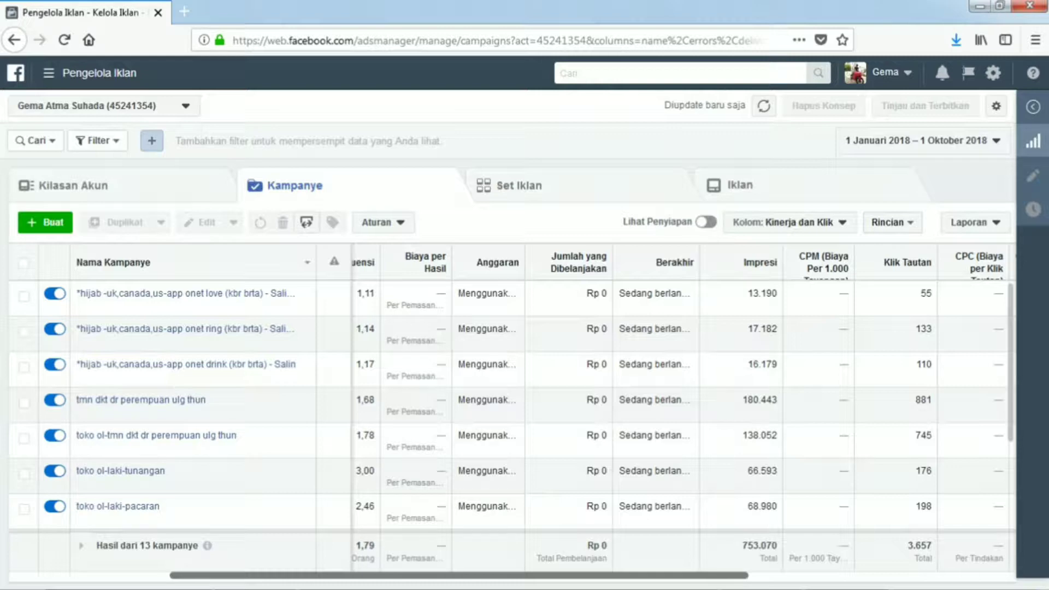
pyautogui.hscroll(-5, 546, 404)
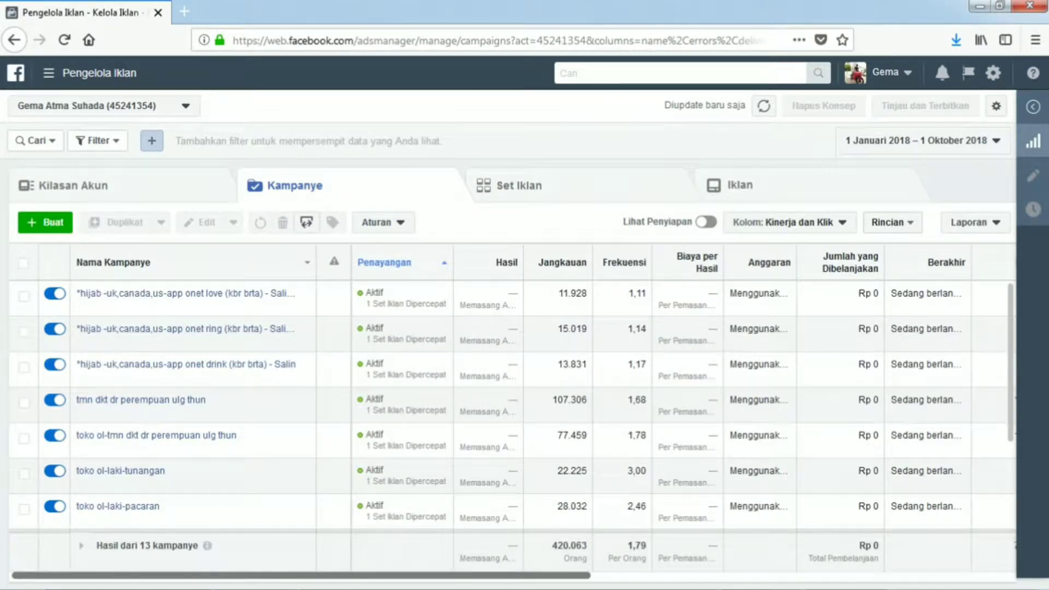
pyautogui.hscroll(3, 514, 410)
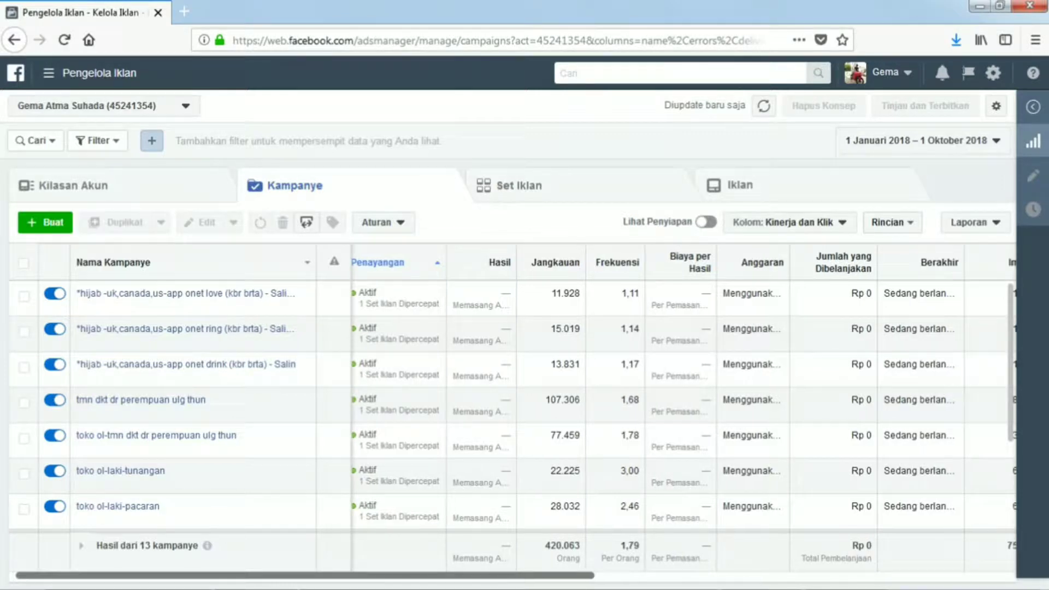
pyautogui.hscroll(1, 513, 410)
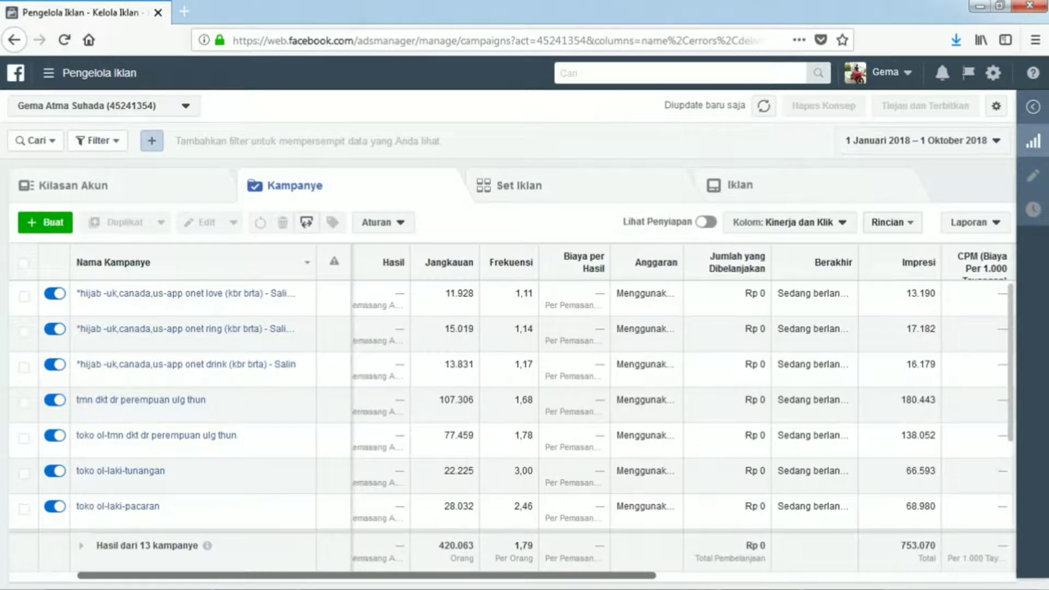
pyautogui.hscroll(3, 514, 410)
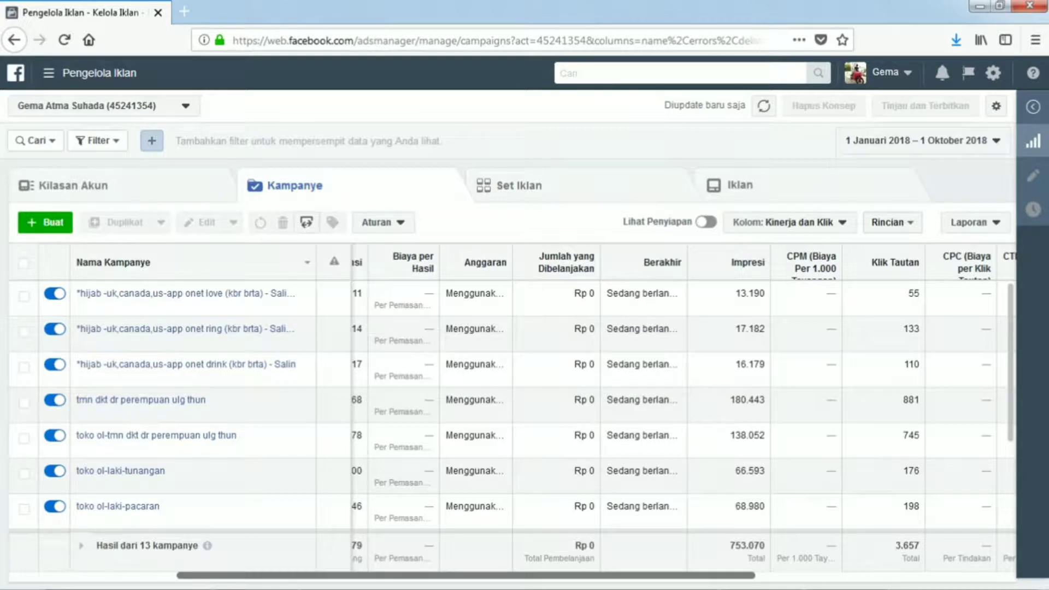
pyautogui.hscroll(1, 514, 410)
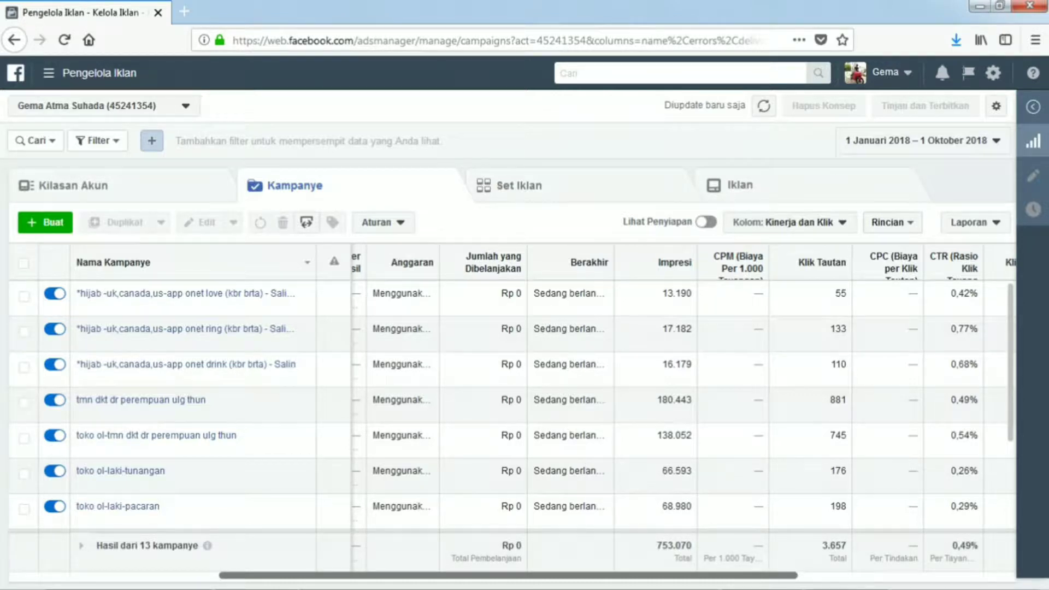
pyautogui.hscroll(1, 618, 409)
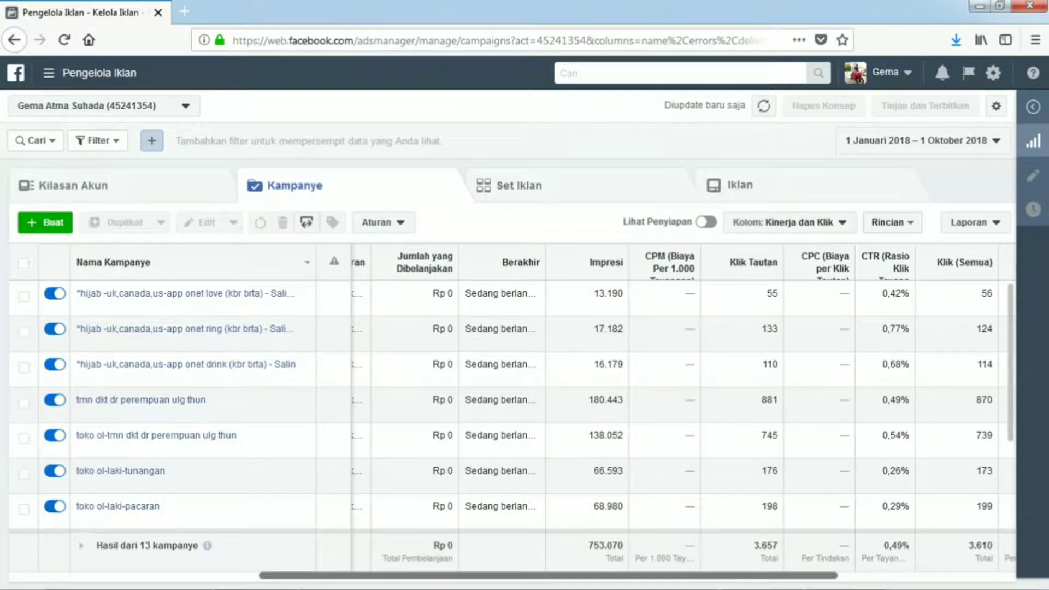
# Select the shopee campaign in the campaign list and open its ad set bnka tgn for editing
pyautogui.scroll(-4, 509, 409)
pyautogui.hscroll(-2, 508, 410)
pyautogui.click(24, 476)
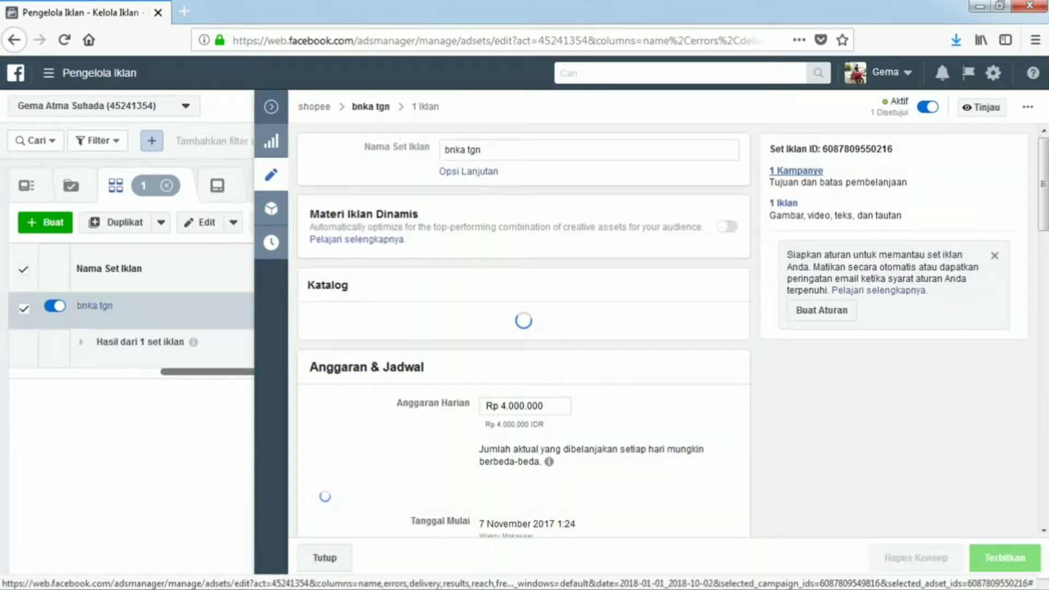
# Review the ad set's budget, schedule and audience settings, including location, age, gender, language and detailed targeting
pyautogui.scroll(-3, 674, 330)
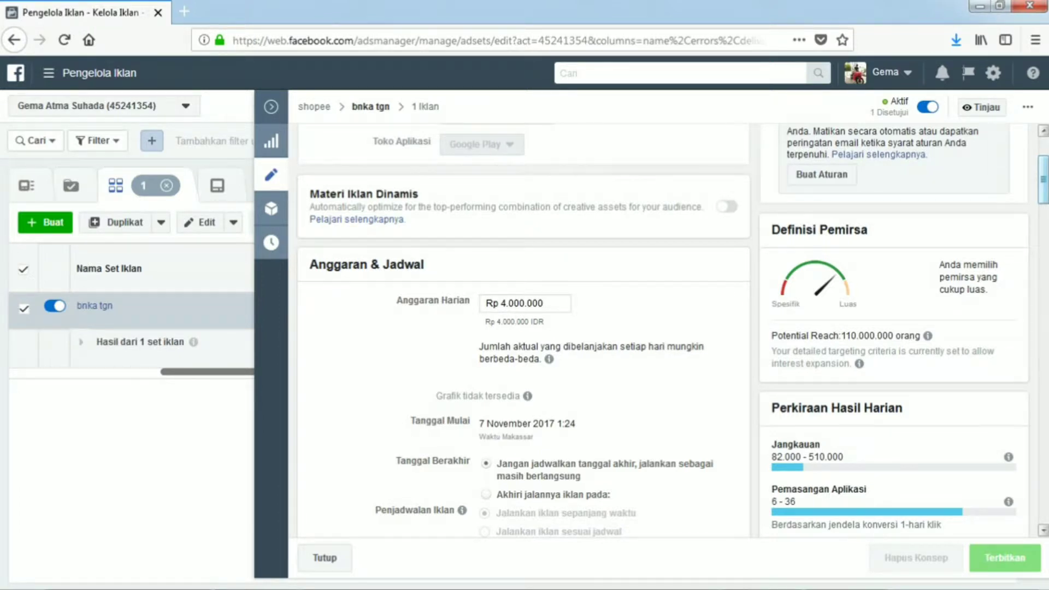
pyautogui.scroll(-1, 674, 330)
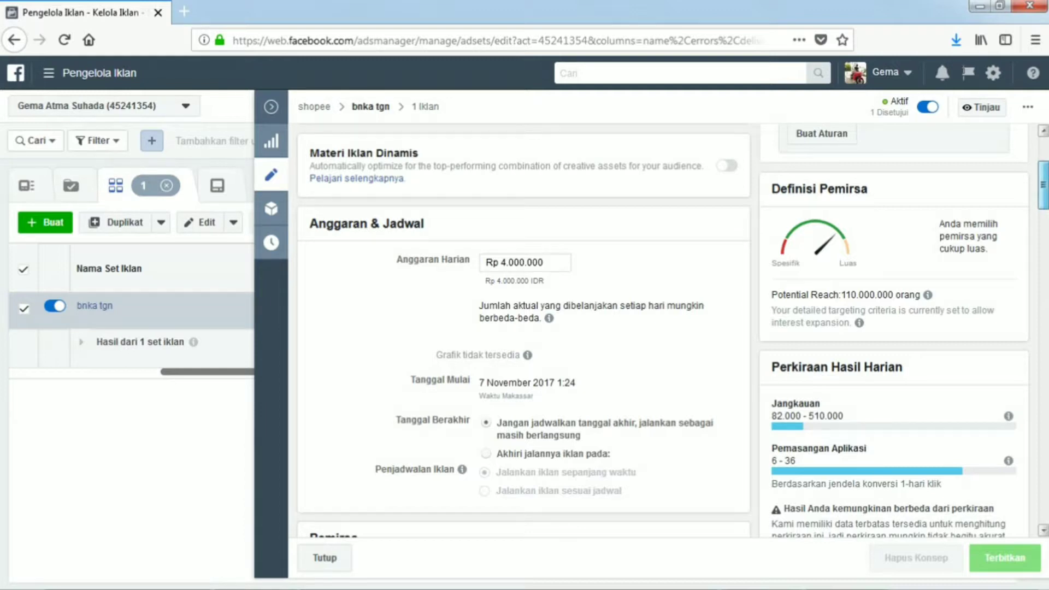
pyautogui.scroll(-3, 673, 330)
pyautogui.scroll(-2, 524, 330)
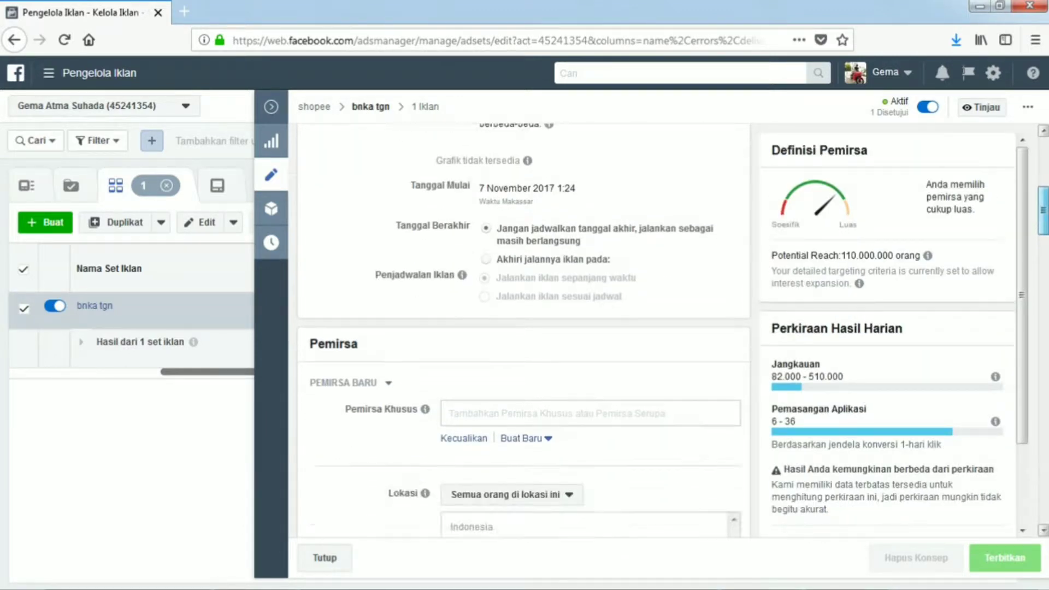
pyautogui.scroll(-2, 524, 330)
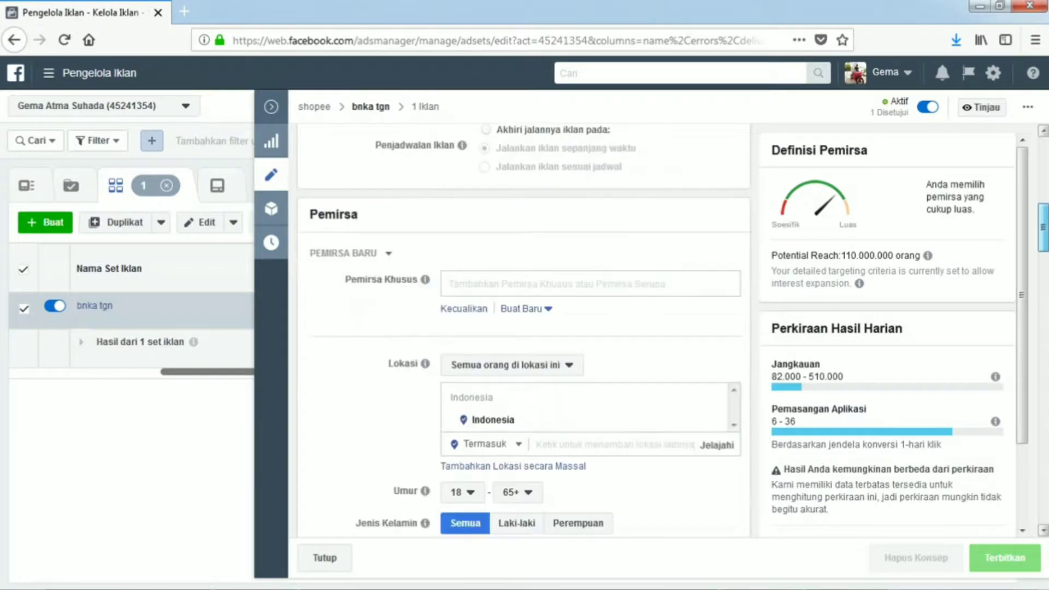
pyautogui.scroll(-3, 523, 330)
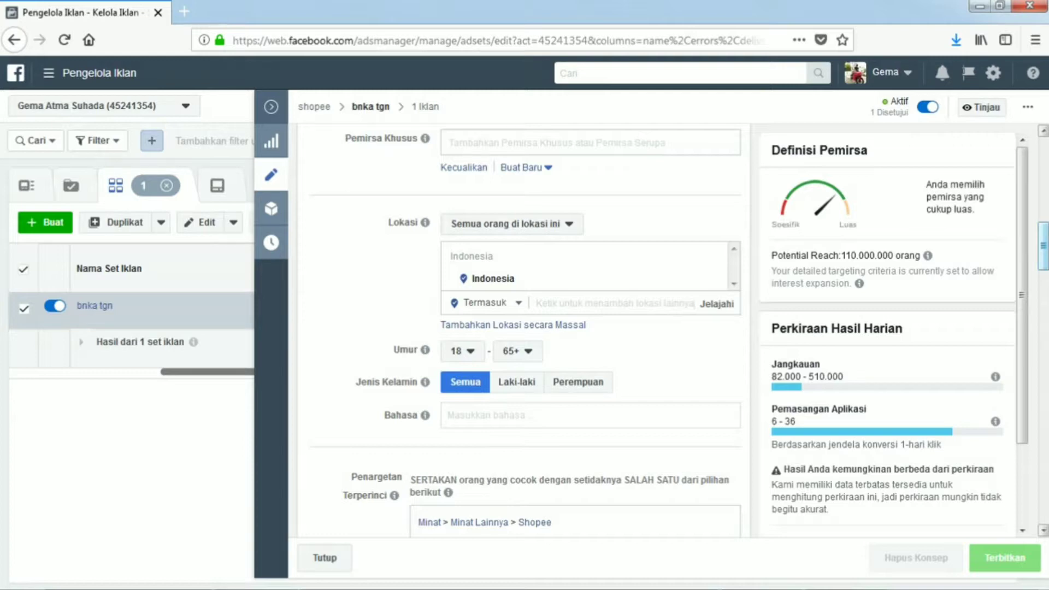
pyautogui.scroll(-5, 1044, 246)
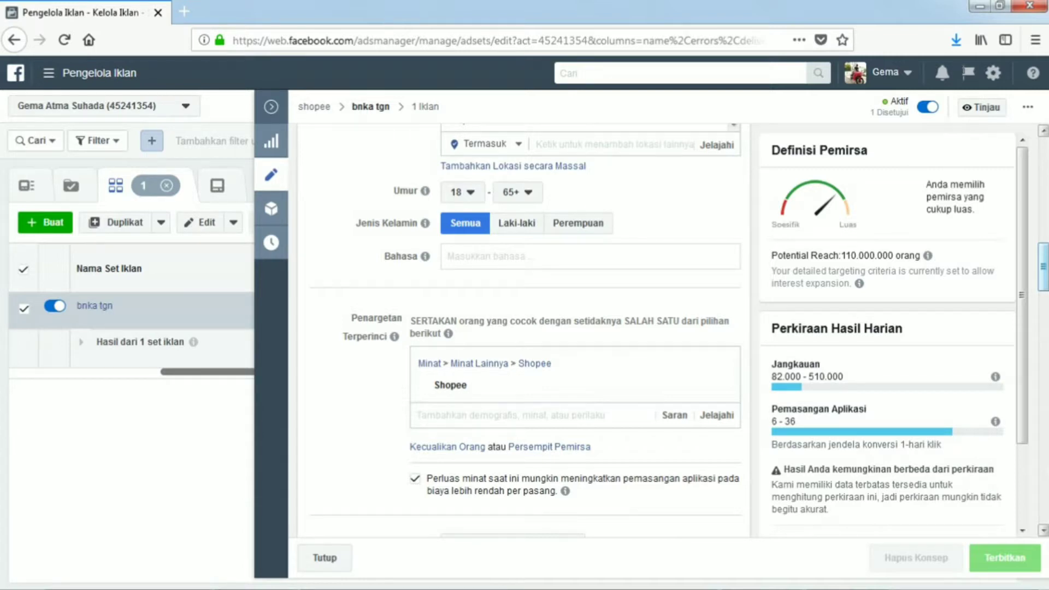
pyautogui.scroll(-2, 519, 328)
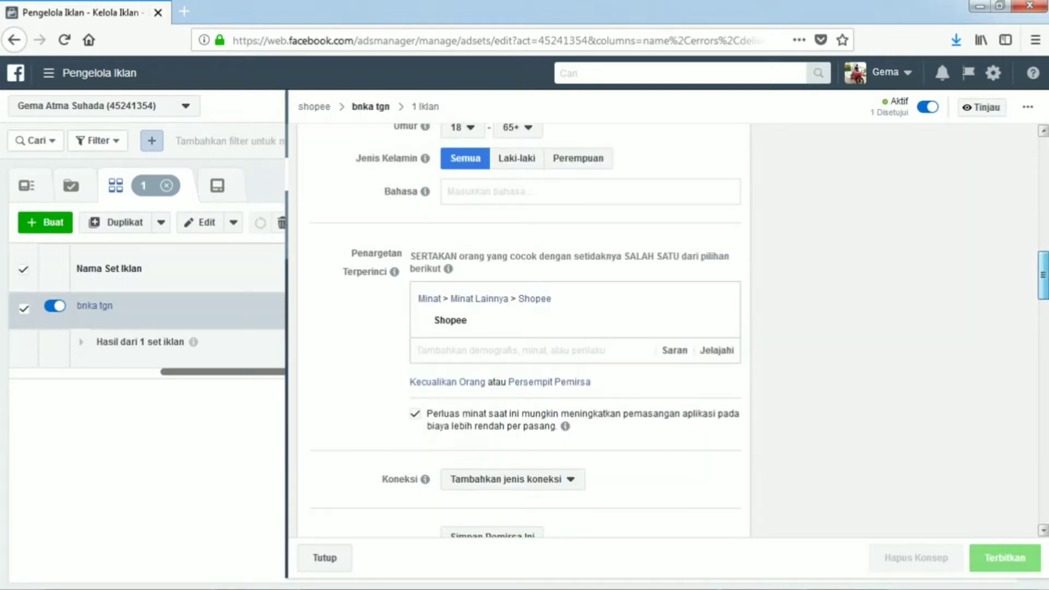
pyautogui.scroll(-2, 519, 328)
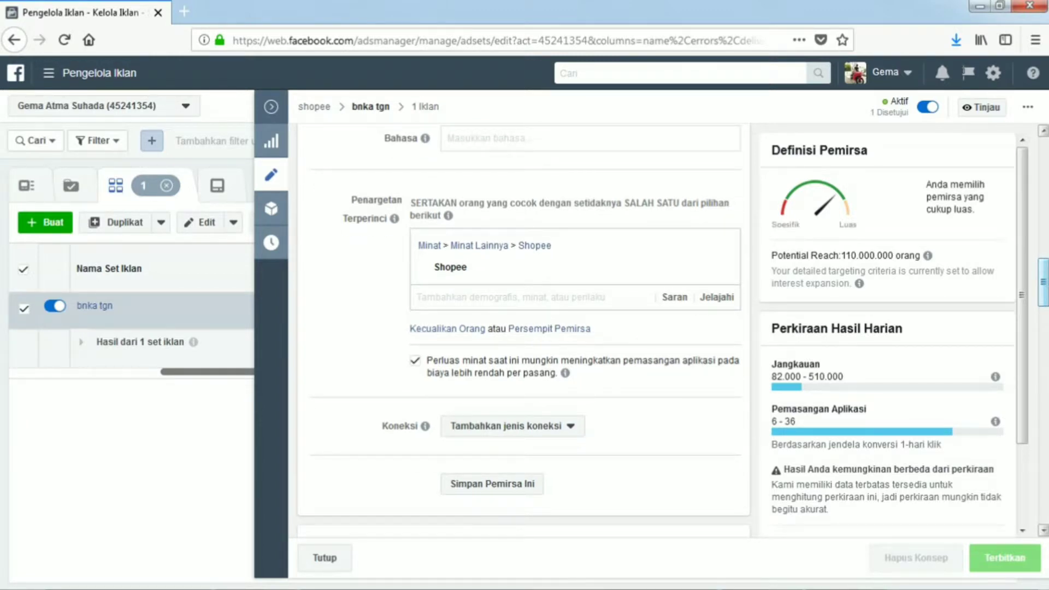
# Examine the ad set's edited placements across Facebook, Instagram, Audience Network and Messenger
pyautogui.scroll(-10, 519, 328)
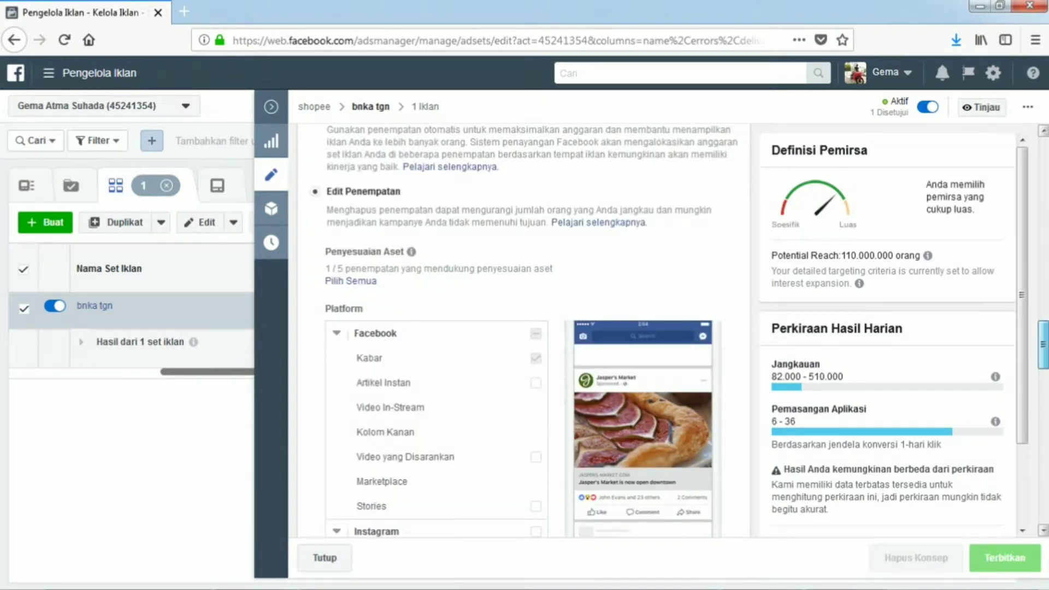
pyautogui.scroll(-1, 519, 328)
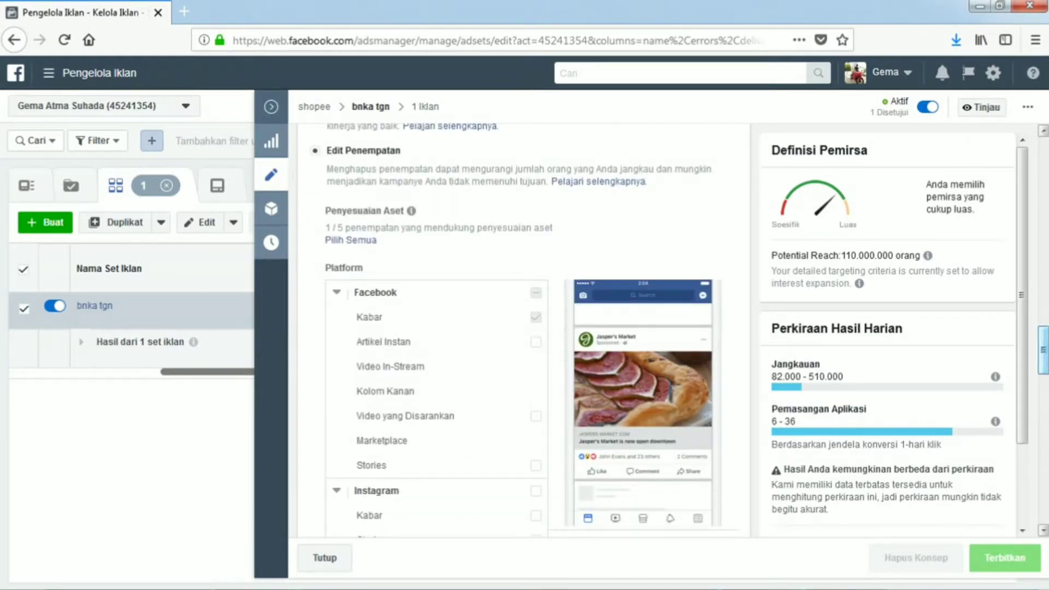
pyautogui.scroll(-2, 519, 328)
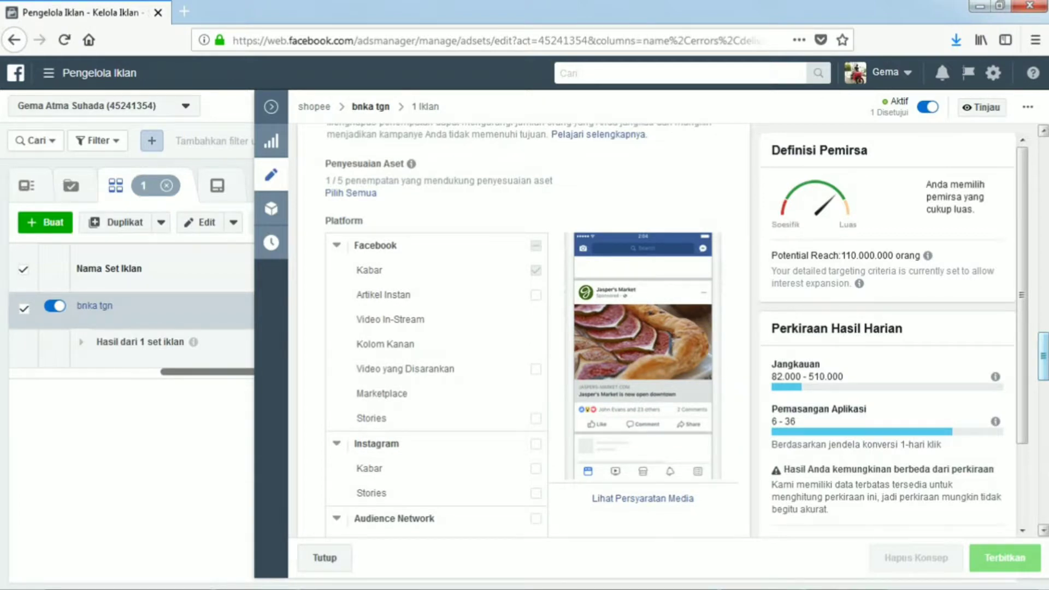
pyautogui.scroll(-1, 519, 328)
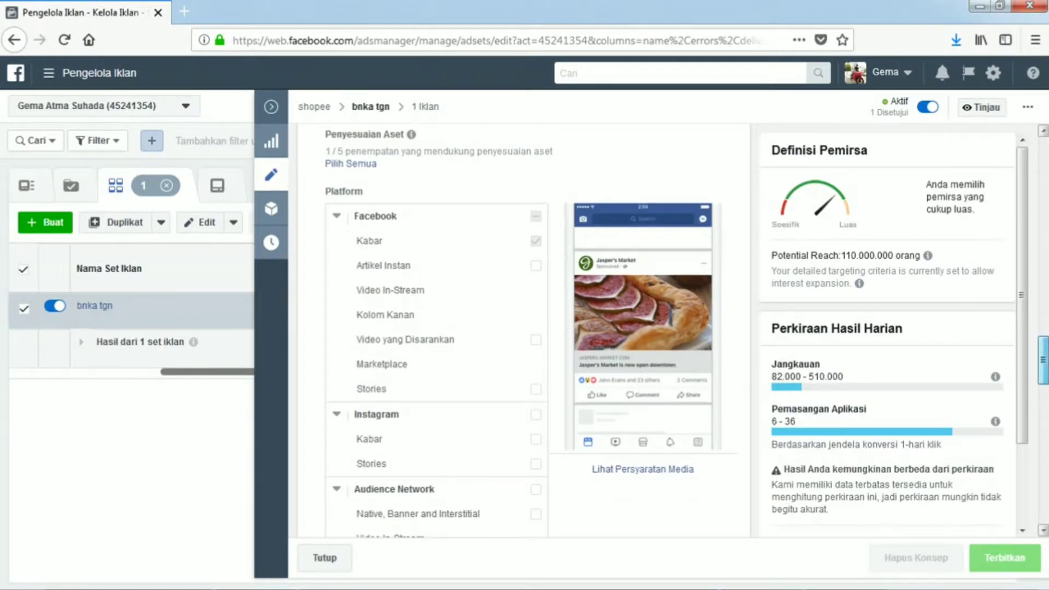
pyautogui.scroll(-3, 519, 328)
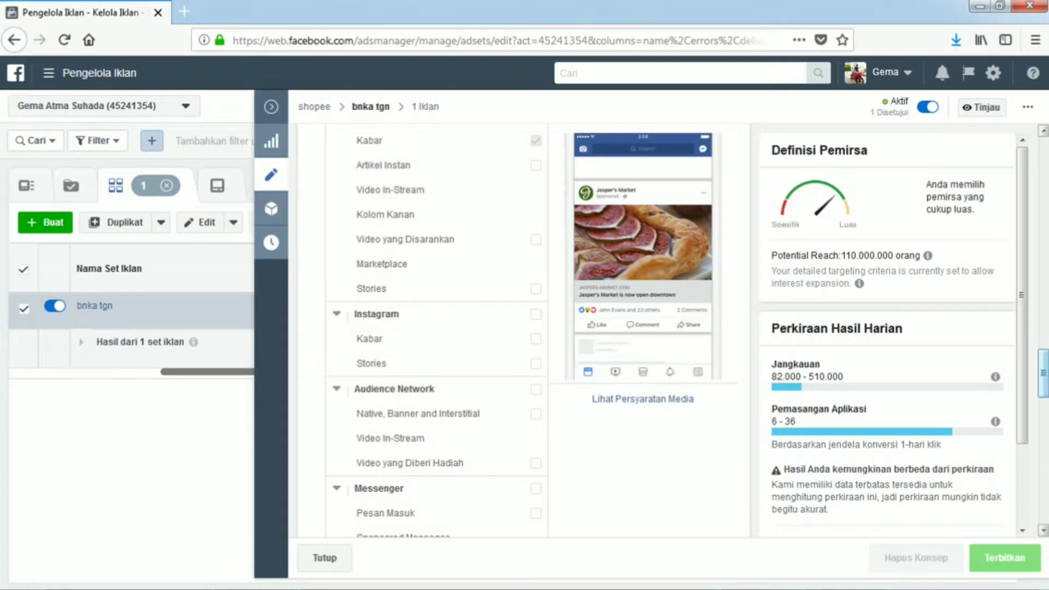
pyautogui.scroll(-3, 519, 328)
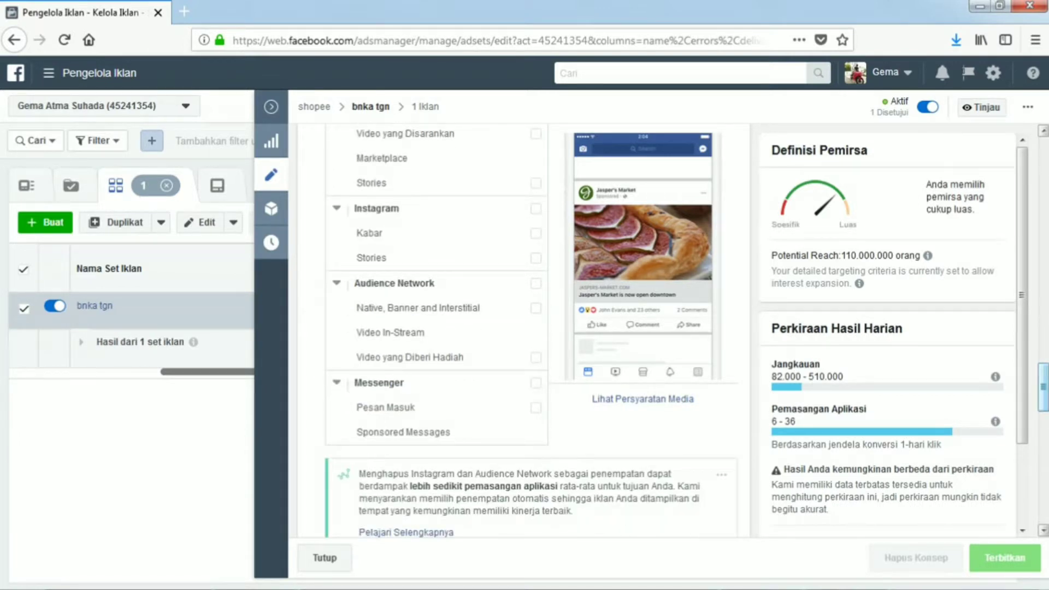
pyautogui.scroll(-3, 519, 328)
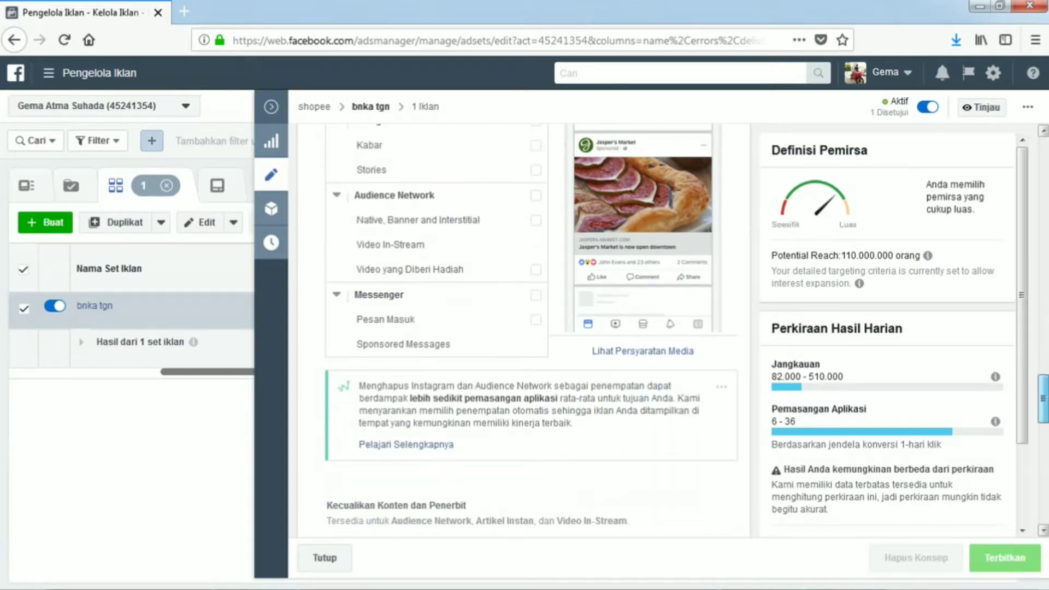
pyautogui.scroll(3, 519, 328)
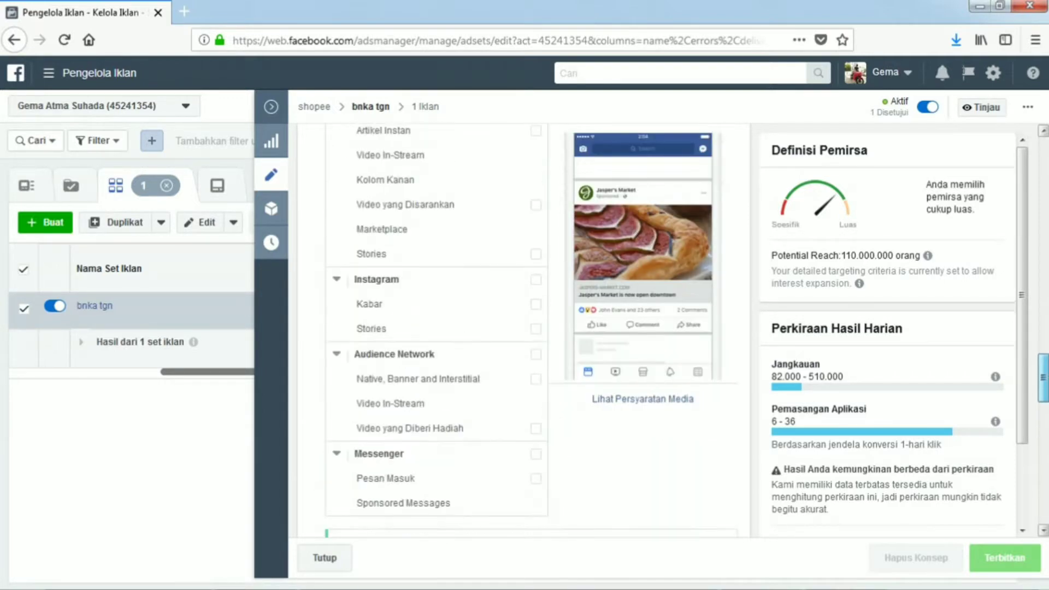
pyautogui.scroll(2, 519, 328)
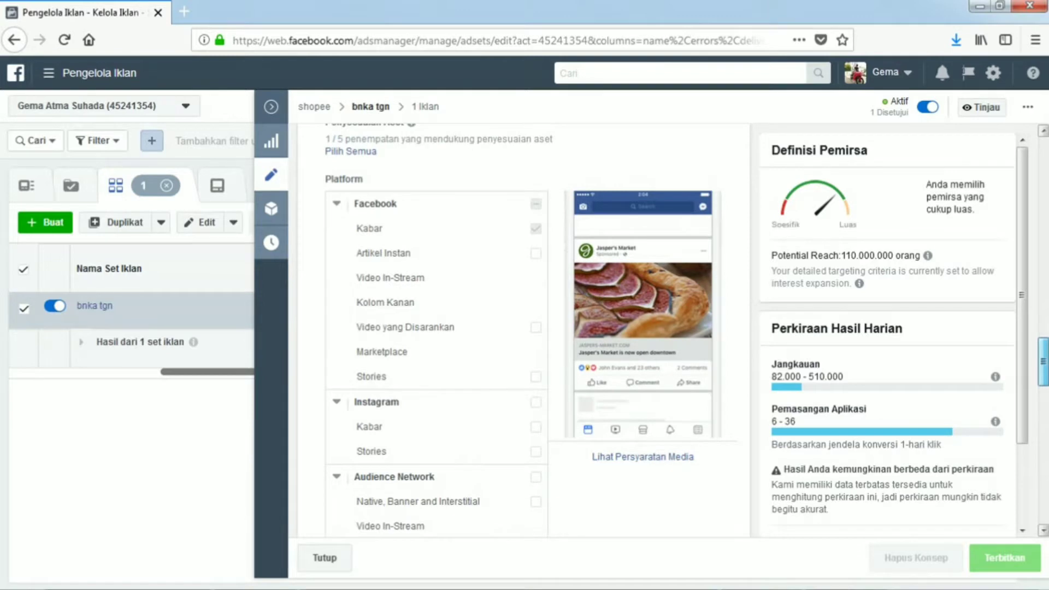
pyautogui.scroll(2, 519, 328)
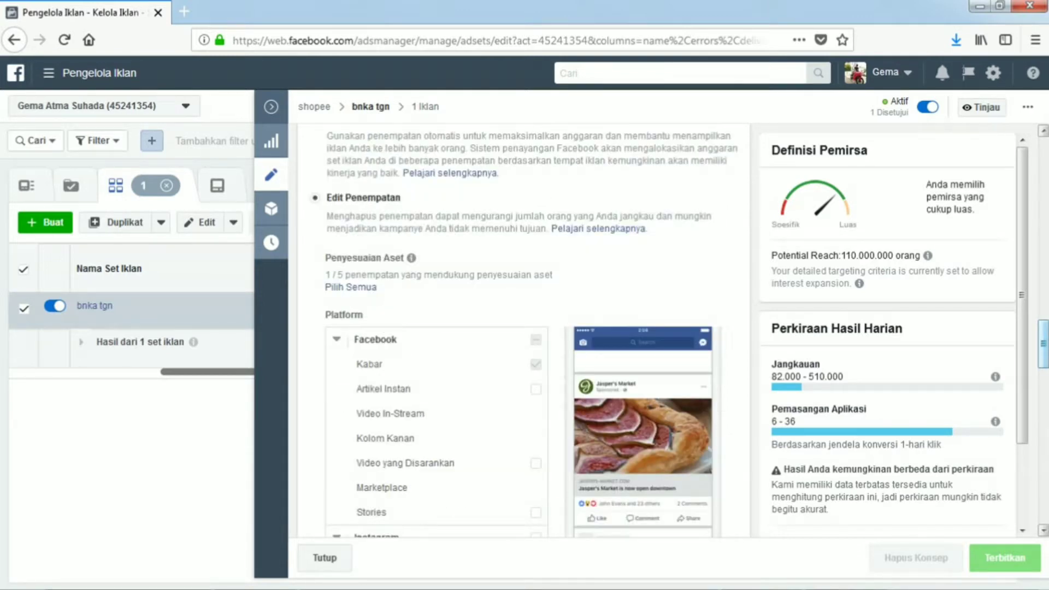
# Review the device and Optimization & Delivery settings and open the bid cap per app install for editing
pyautogui.scroll(-6, 519, 328)
pyautogui.scroll(-10, 519, 328)
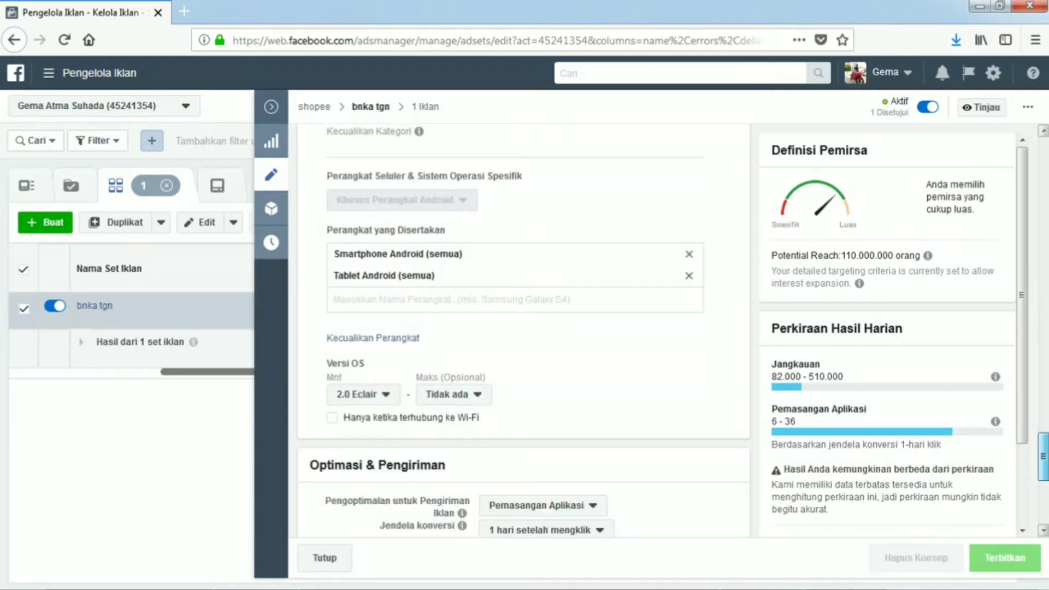
pyautogui.scroll(-4, 523, 328)
pyautogui.scroll(-2, 524, 328)
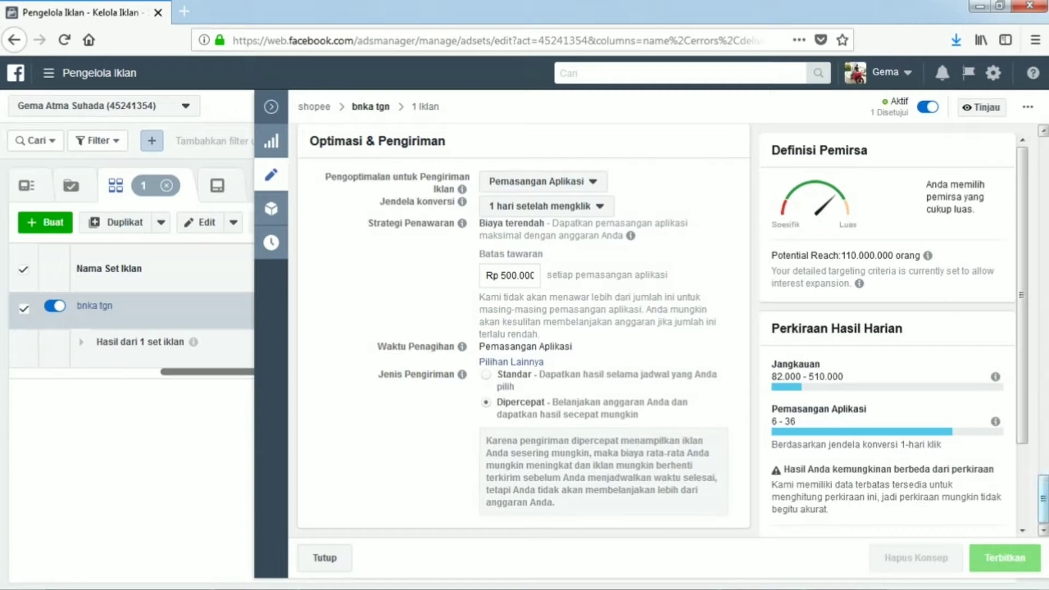
pyautogui.click(486, 275)
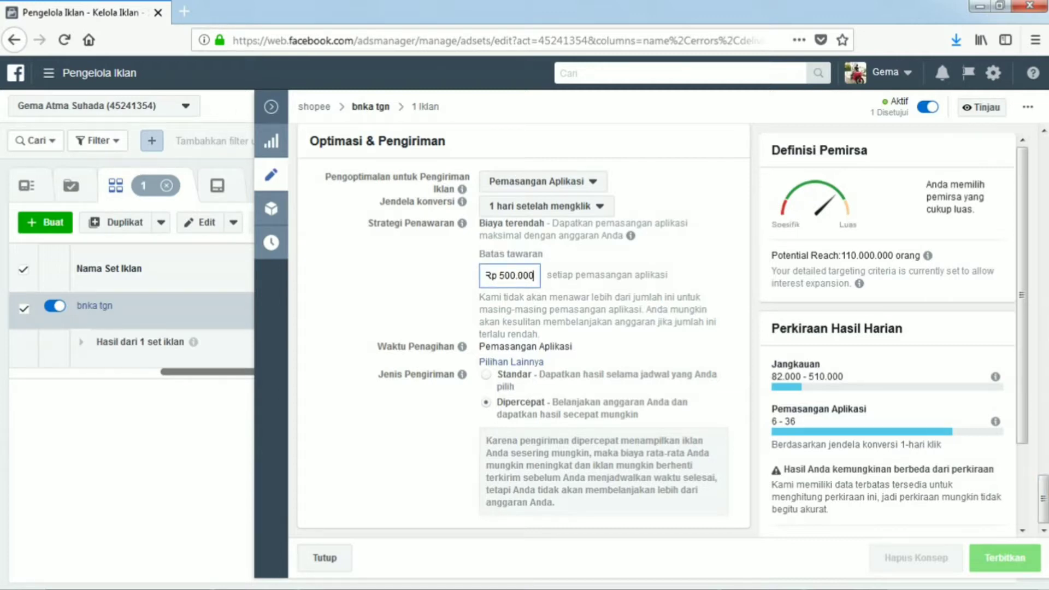
# Examine the full bid cap amount per app install in the ad set's Optimization & Delivery settings
pyautogui.press('Left')
pyautogui.press('Left')
pyautogui.press('Left')
pyautogui.press('Left')
pyautogui.press('Left')
pyautogui.press('Left')
pyautogui.press('Left')
pyautogui.press('Left')
pyautogui.press('Left')
pyautogui.press('Left')
pyautogui.press('Right')
pyautogui.press('Right')
pyautogui.press('Right')
pyautogui.press('Right')
pyautogui.press('Right')
pyautogui.press('Right')
pyautogui.press('Right')
pyautogui.press('Right')
pyautogui.press('Right')
pyautogui.press('Right')
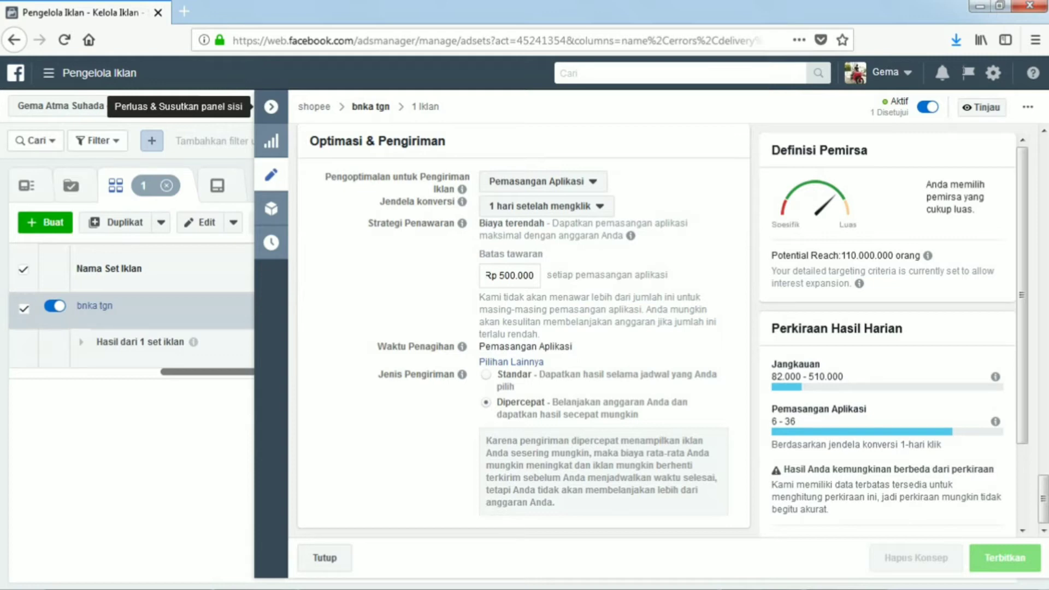
# Collapse the ad set editor and clear the campaign selection in the campaign list
pyautogui.click(271, 107)
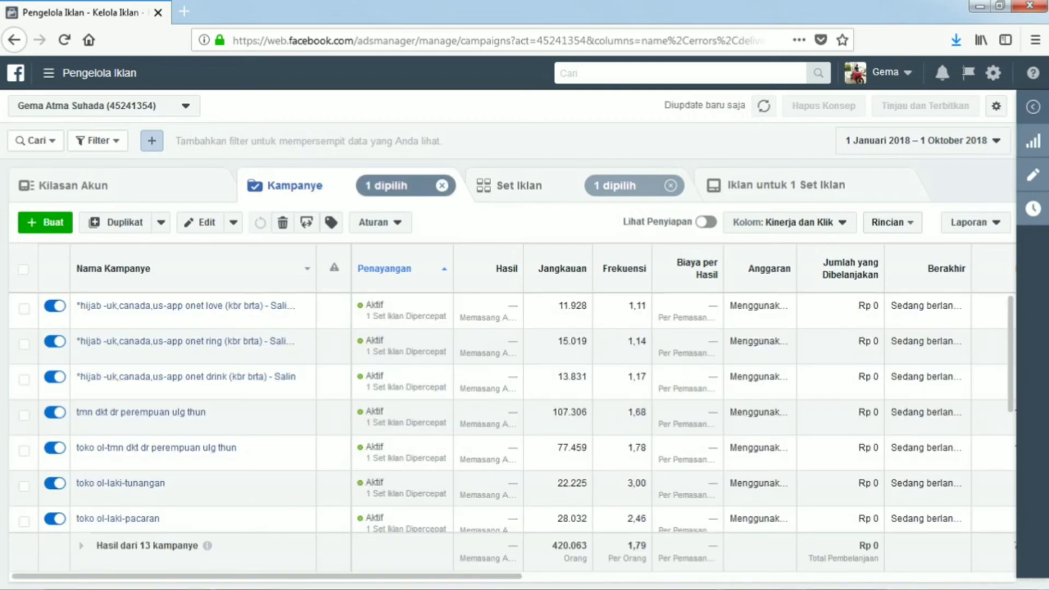
pyautogui.click(442, 186)
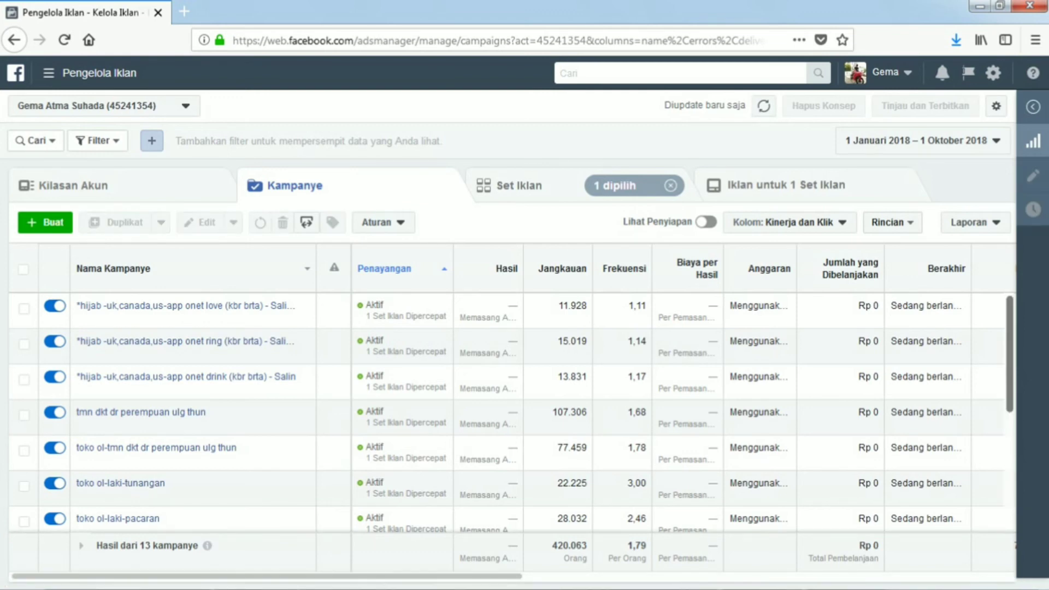
# Review the toko ol and shopee campaigns' amount spent, impressions, CPM, link clicks and CPC in the campaign list
pyautogui.scroll(-2, 512, 412)
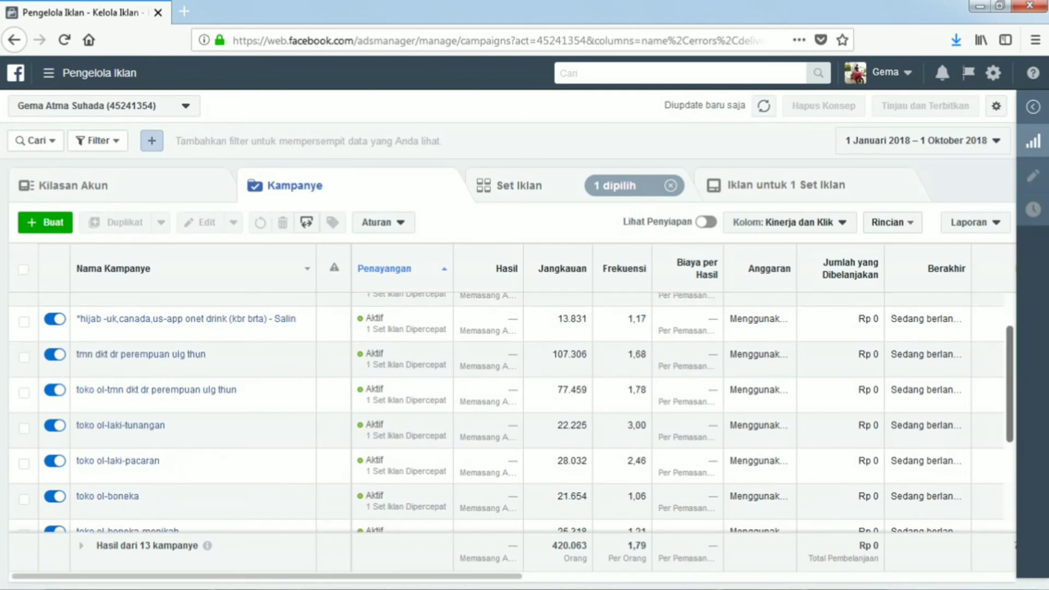
pyautogui.scroll(-3, 512, 413)
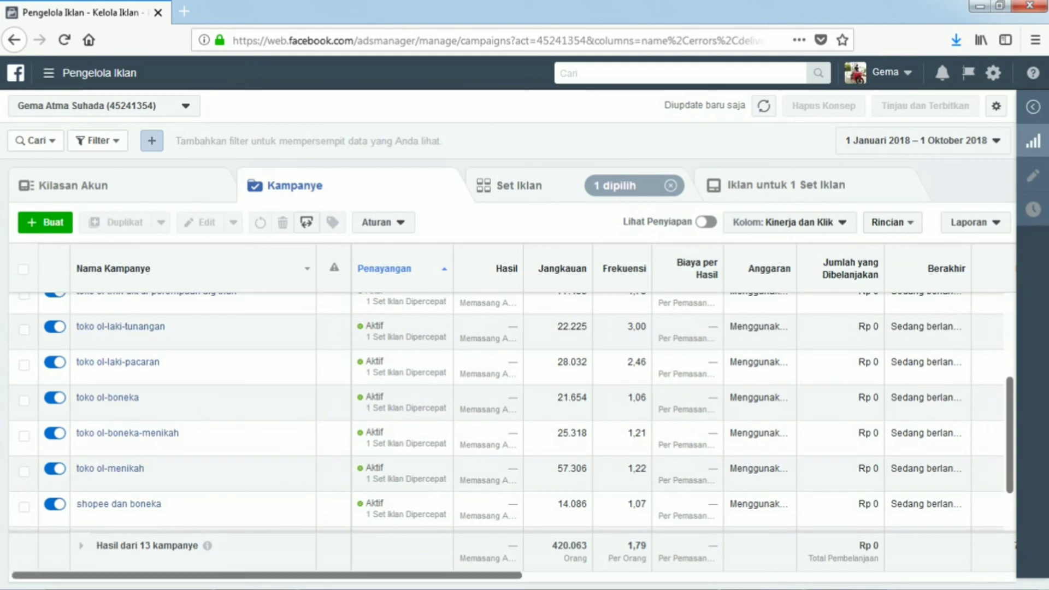
pyautogui.hscroll(3, 678, 410)
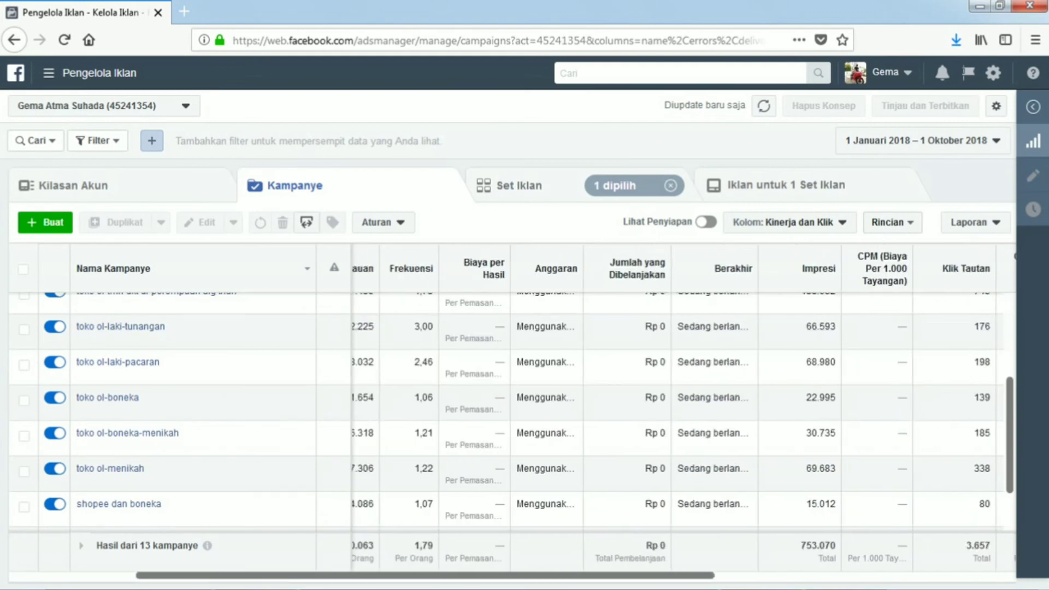
pyautogui.hscroll(1, 511, 413)
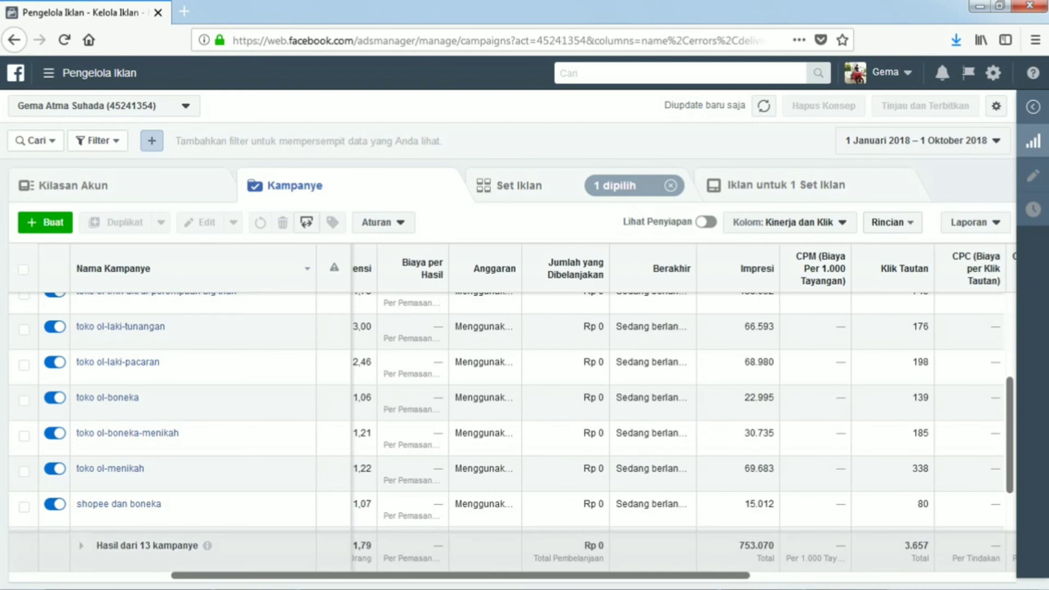